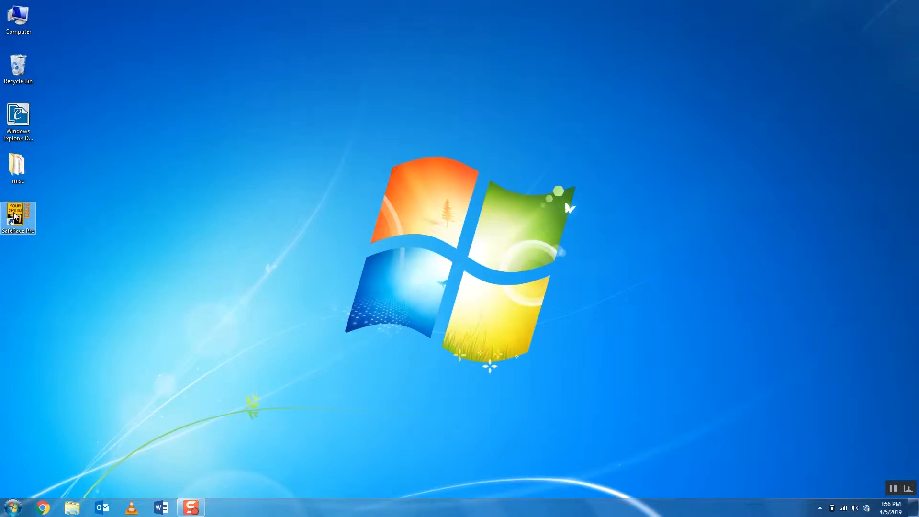
Step: Launch SafePace Pro and dismiss its welcome screen
double_click(15, 217)
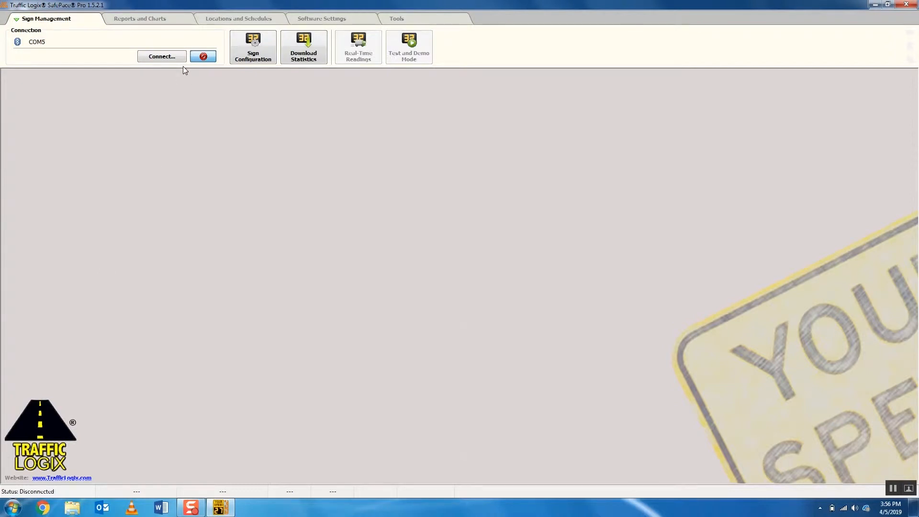
left_click(157, 61)
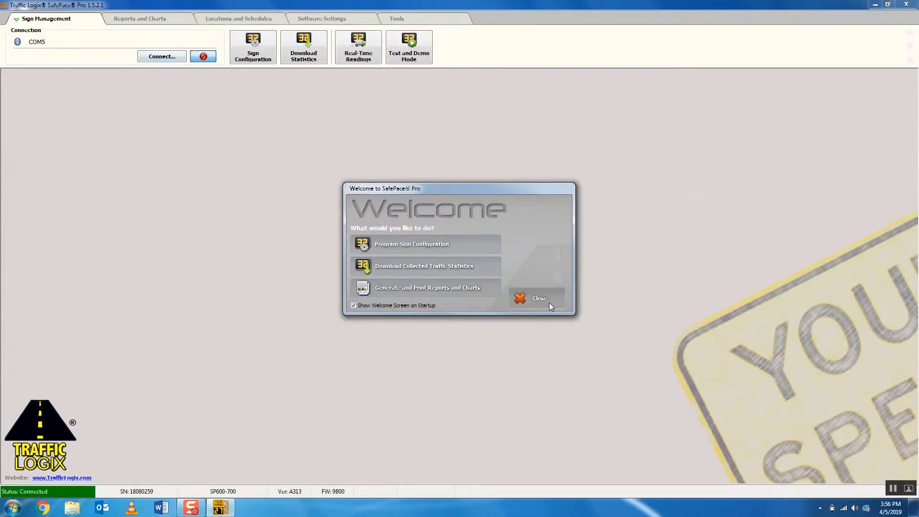
left_click(550, 303)
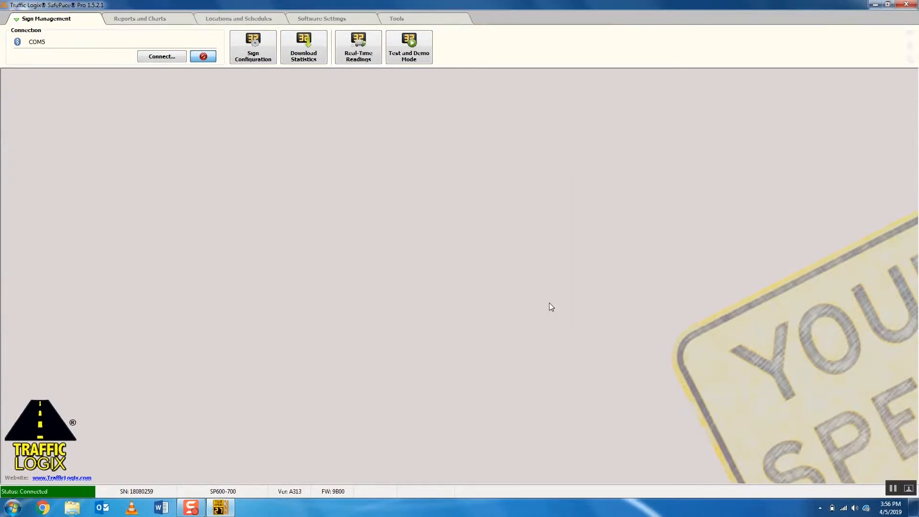
Step: Search for Bluetooth ports in the connection settings and connect to the radar sign on COM5
left_click(150, 56)
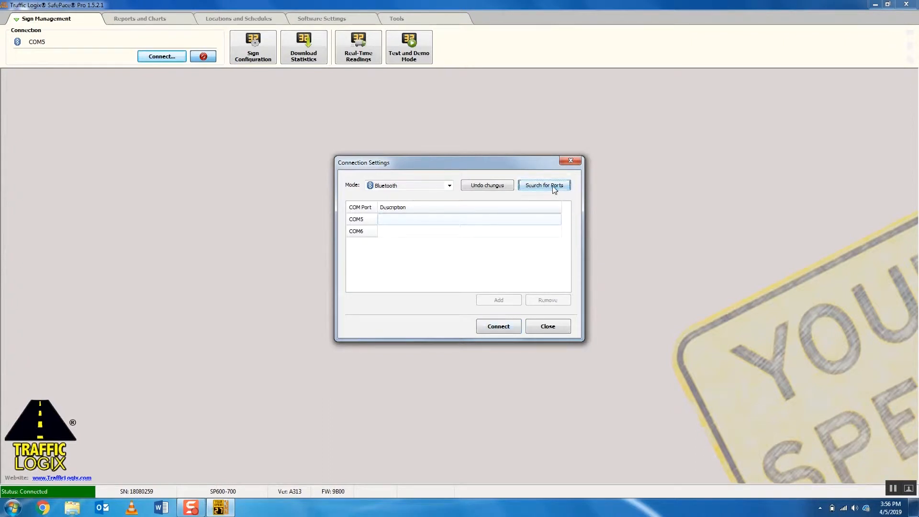
left_click(514, 327)
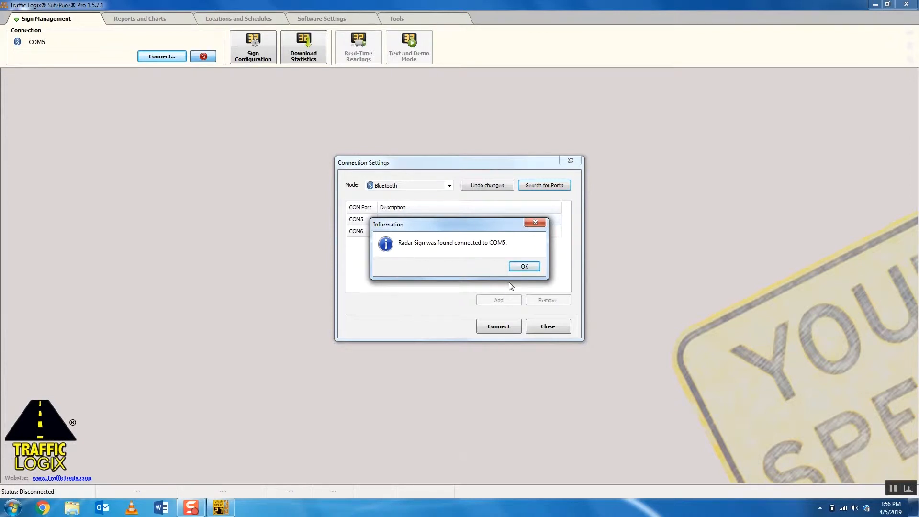
left_click(525, 267)
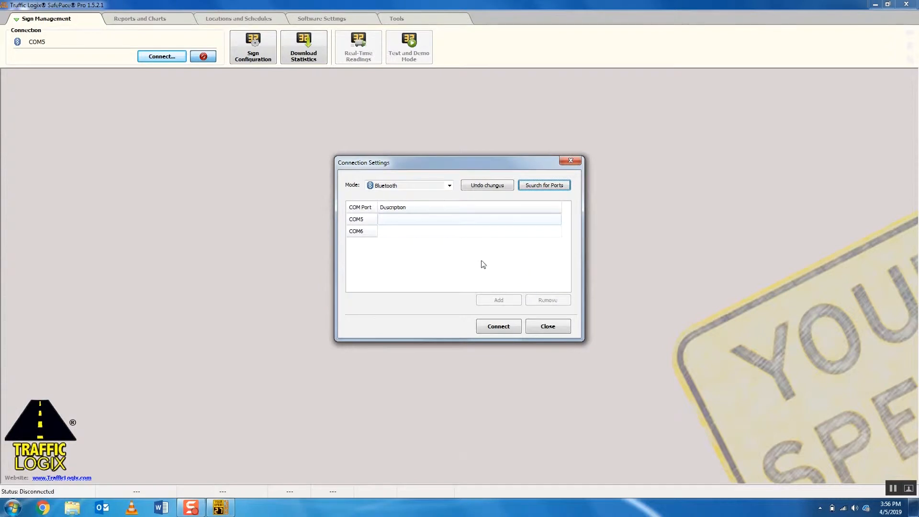
left_click(500, 330)
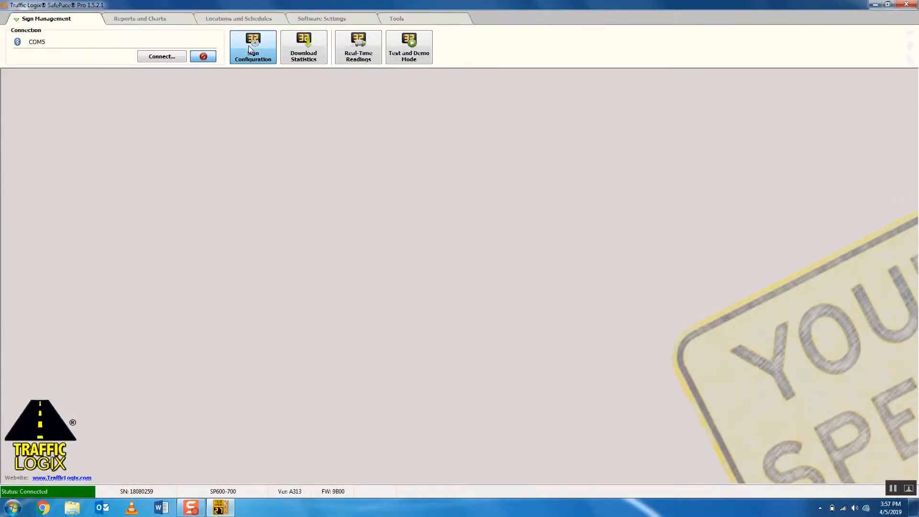
Step: Open the radar sign configuration and download the current configuration from the connected sign
left_click(248, 45)
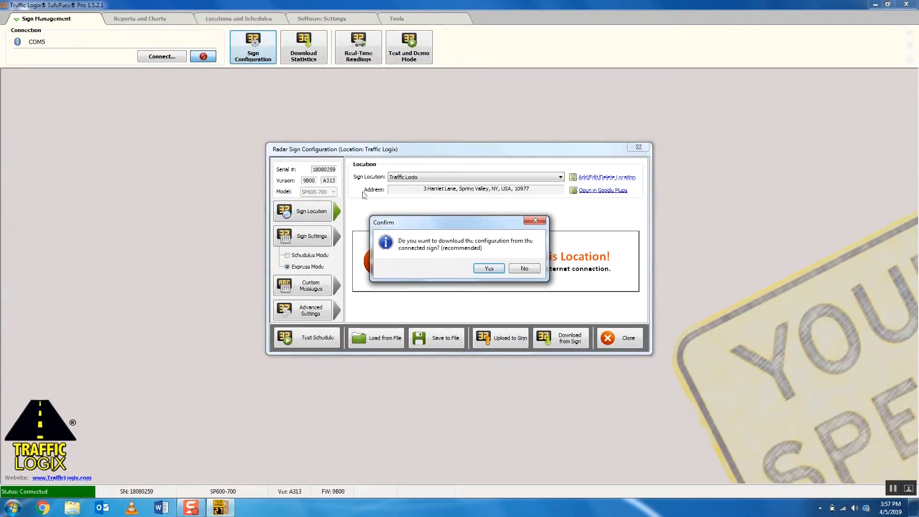
left_click(486, 269)
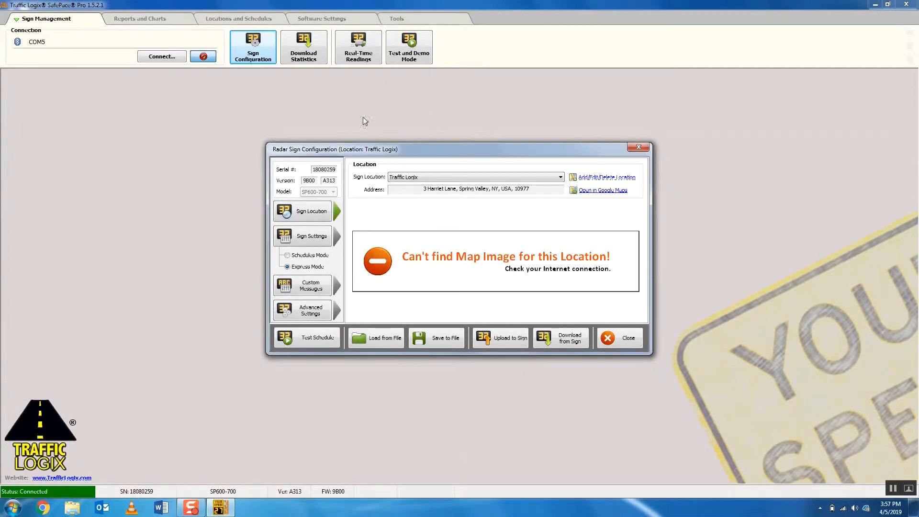
mouse_move(379, 150)
left_mouse_down()
mouse_move(359, 115)
mouse_move(386, 160)
mouse_move(375, 152)
mouse_move(368, 161)
left_mouse_up()
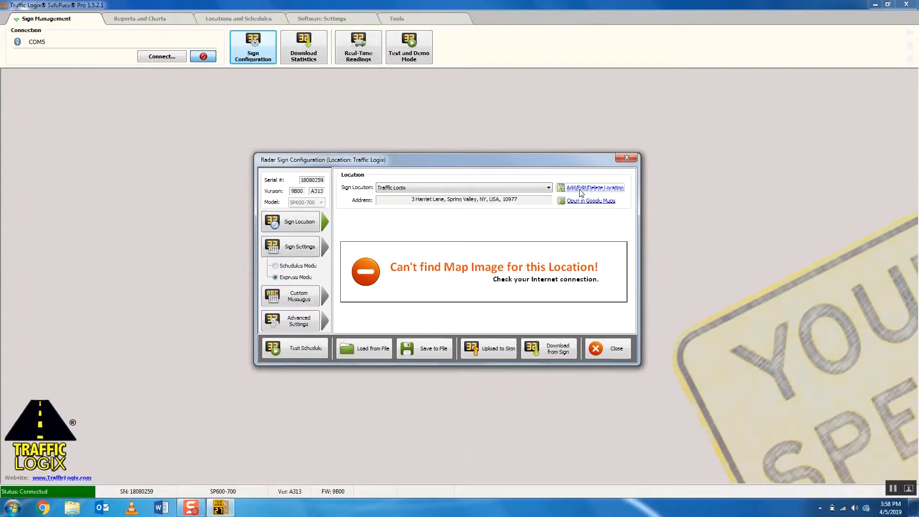
Step: Start a new sign location and name it "test"
left_click(584, 190)
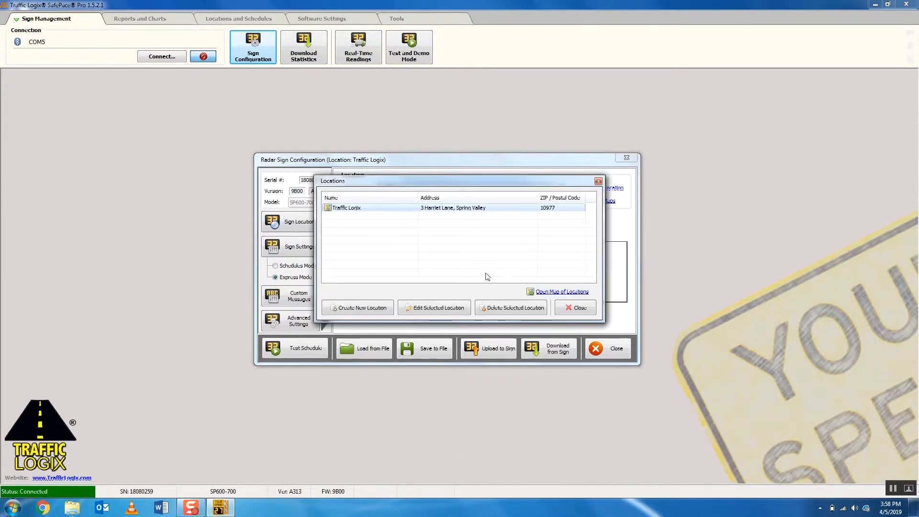
left_click(373, 308)
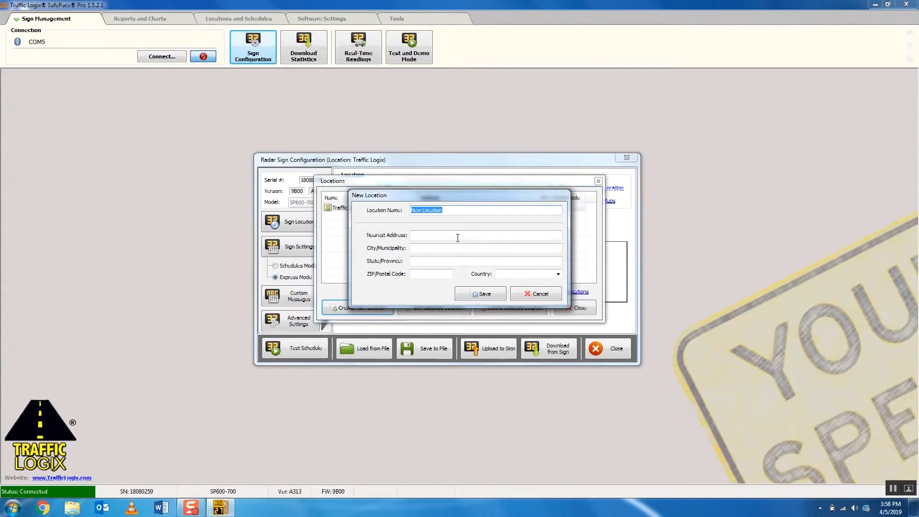
type("tst")
key("BackSpace")
key("BackSpace")
type("est")
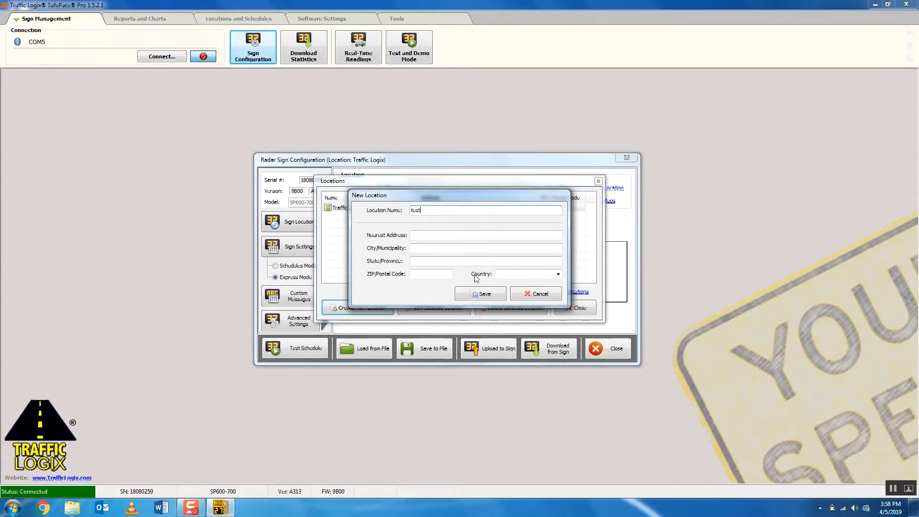
Step: Fill in the new location's nearest address, city and postal code
left_click(431, 234)
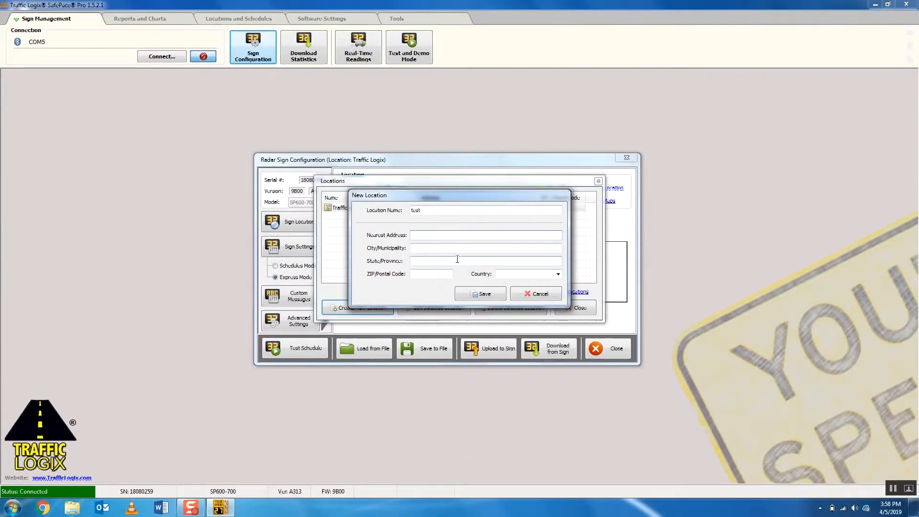
type("16 shs")
left_click(458, 249)
type("augus")
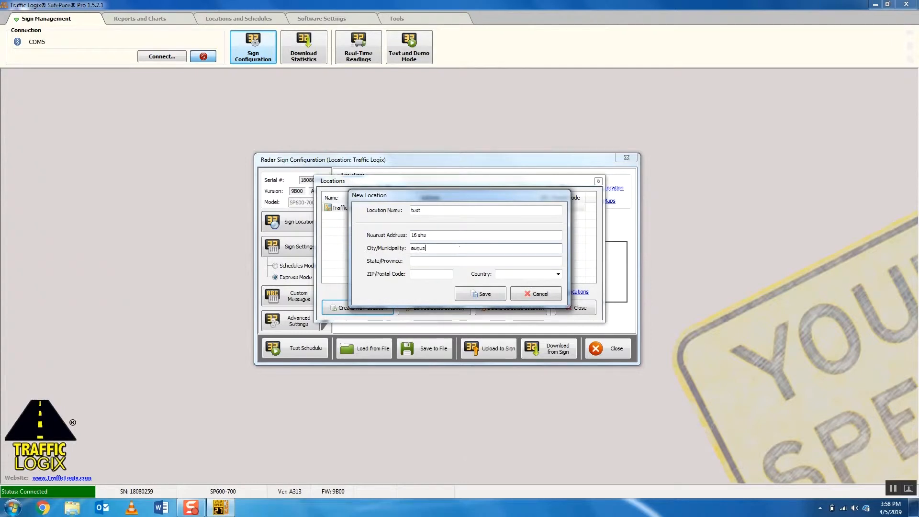
left_click(431, 273)
type("04333")
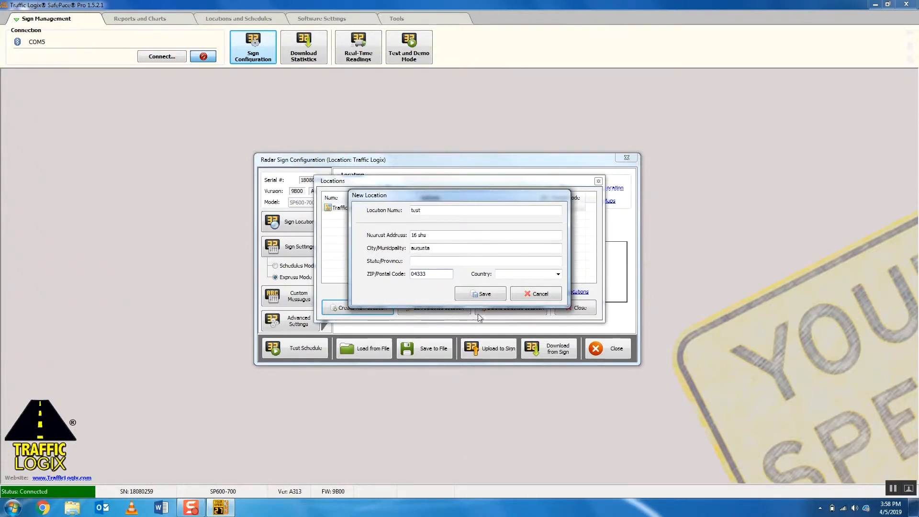
Step: Save the new location and use "test" as the sign's location
left_click(479, 291)
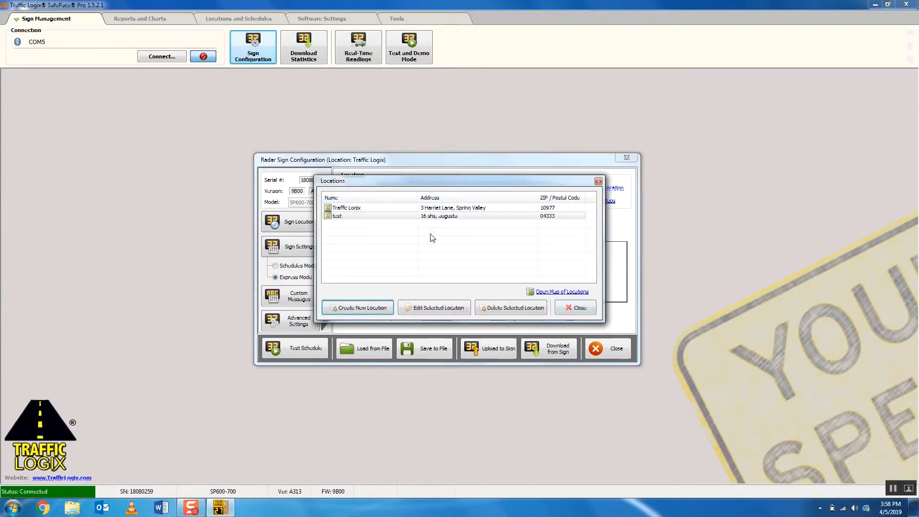
left_click(355, 216)
left_click(576, 311)
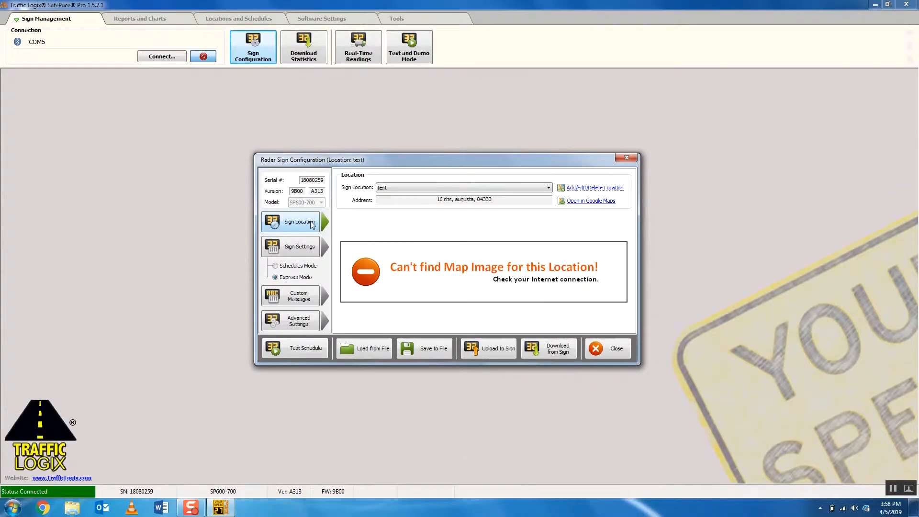
Step: In the sign settings, switch Stealth mode on and back off, then do the same with Display is Always ON
left_click(310, 250)
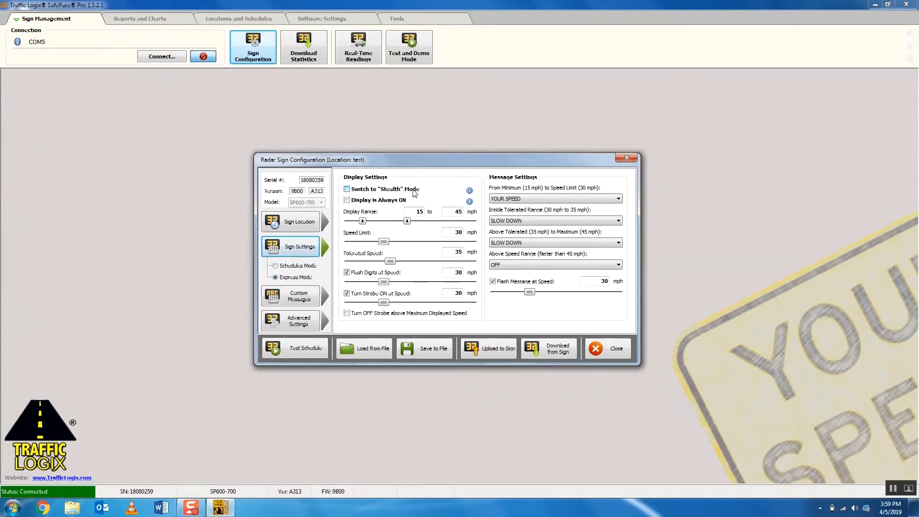
left_click(347, 189)
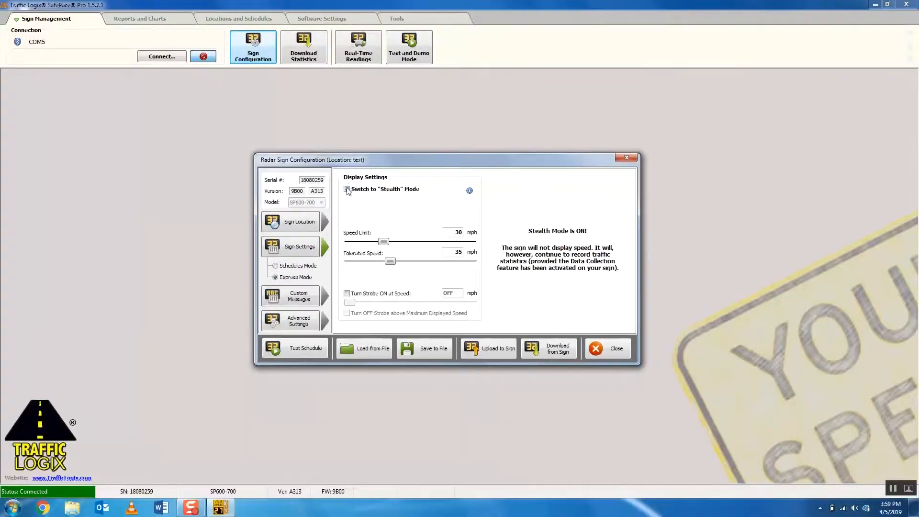
left_click(346, 189)
left_click(347, 201)
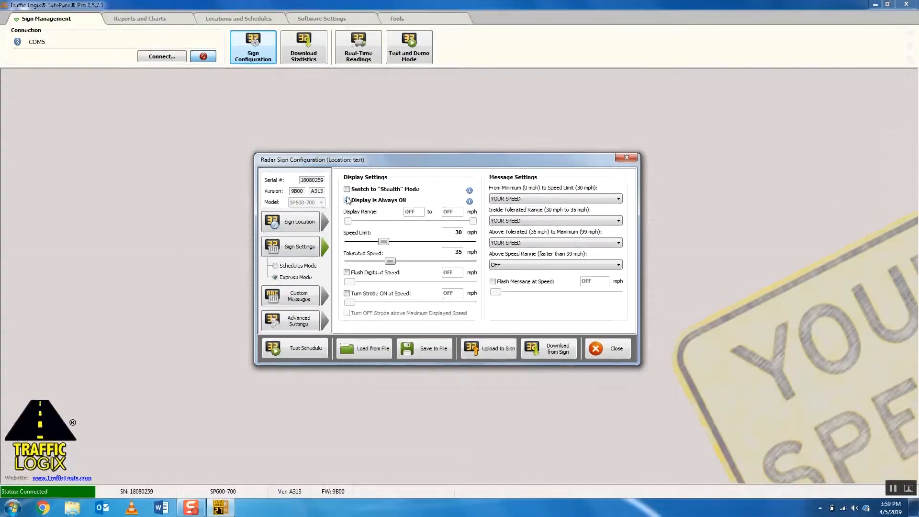
left_click(347, 200)
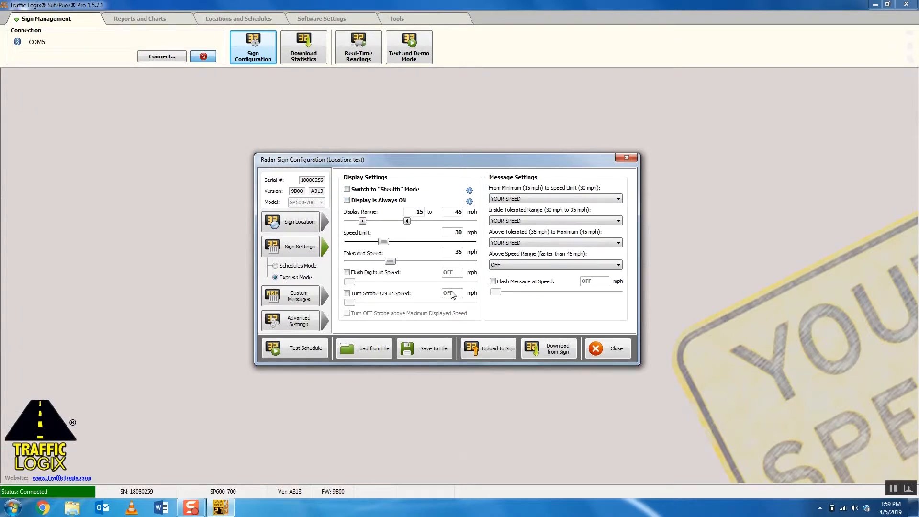
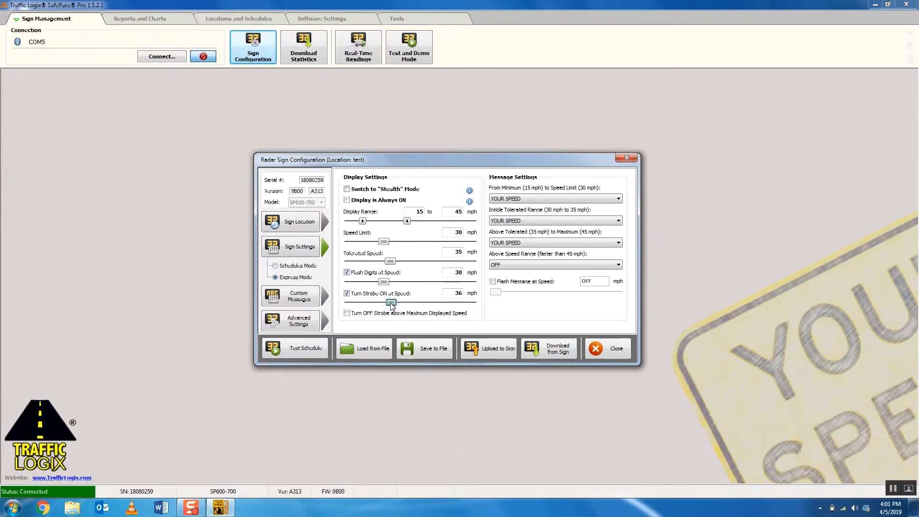
Step: Set the strobe to turn on at 45 mph and the digits to flash at 25 mph
left_click_drag(393, 305, 403, 306)
double_click(453, 272)
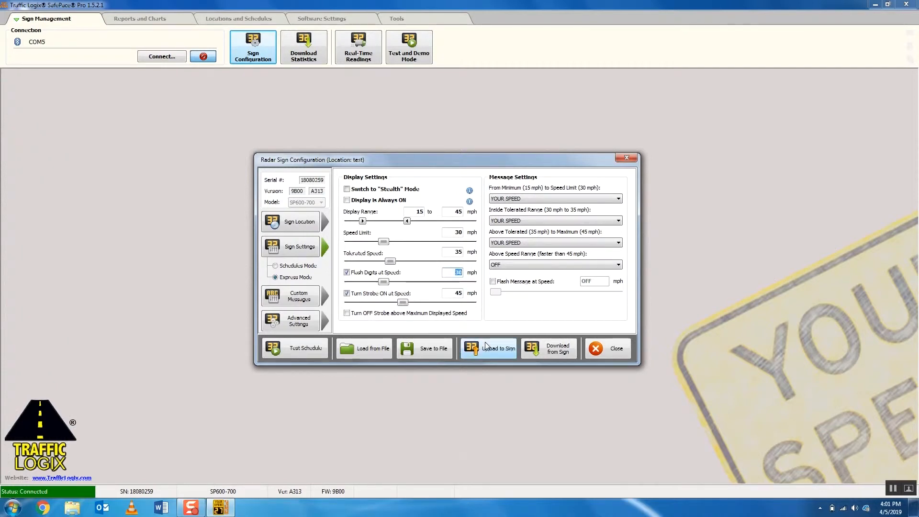
type("25")
Step: Examine the message choices for the minimum-to-speed-limit, inside-tolerated and above-speed ranges, leaving the selected messages as they are
left_click(618, 200)
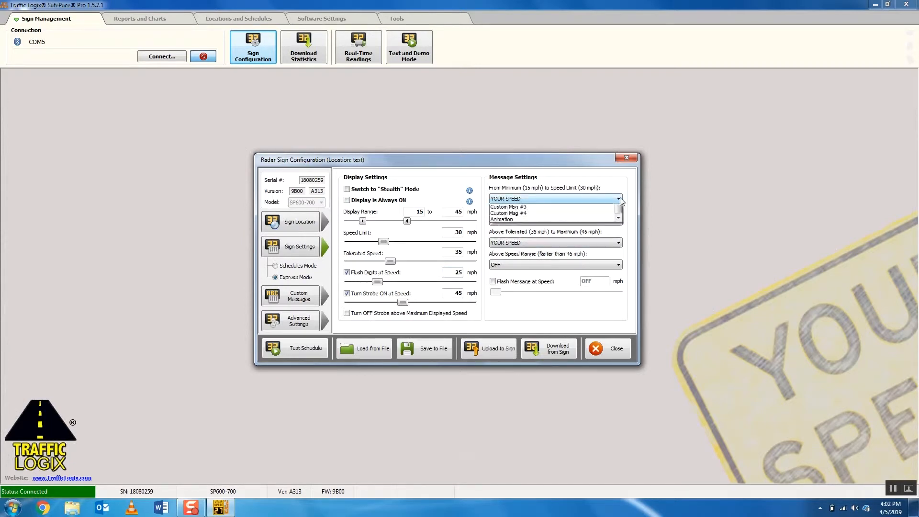
left_click(573, 208)
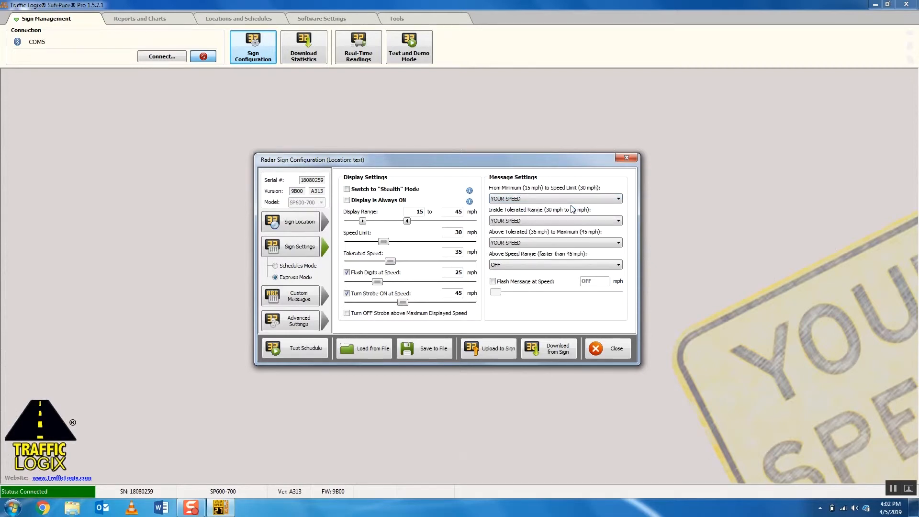
left_click(617, 221)
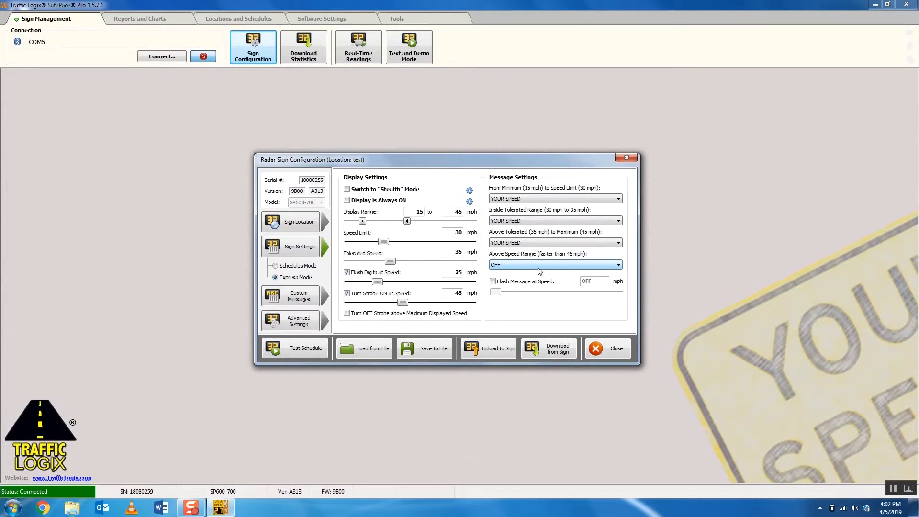
left_click(619, 265)
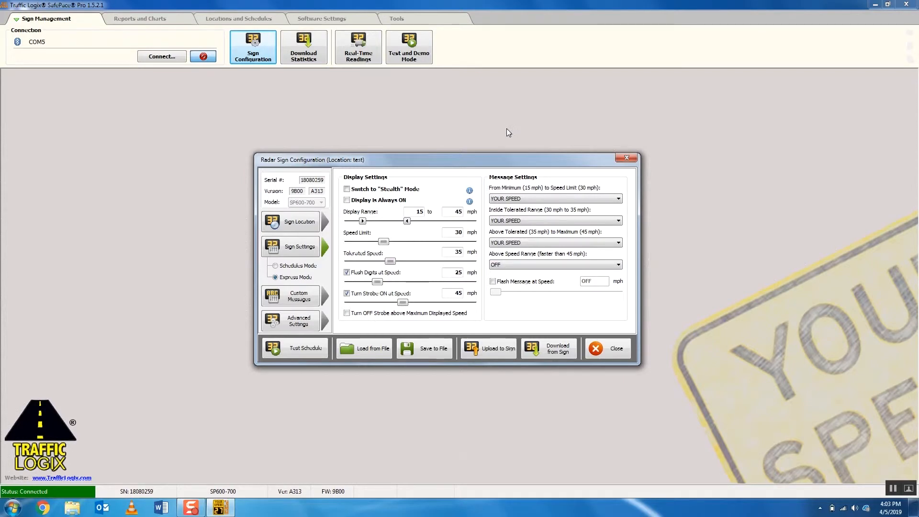
Step: Upload the configured settings to the radar sign and dismiss the note about when they take effect
left_click(488, 352)
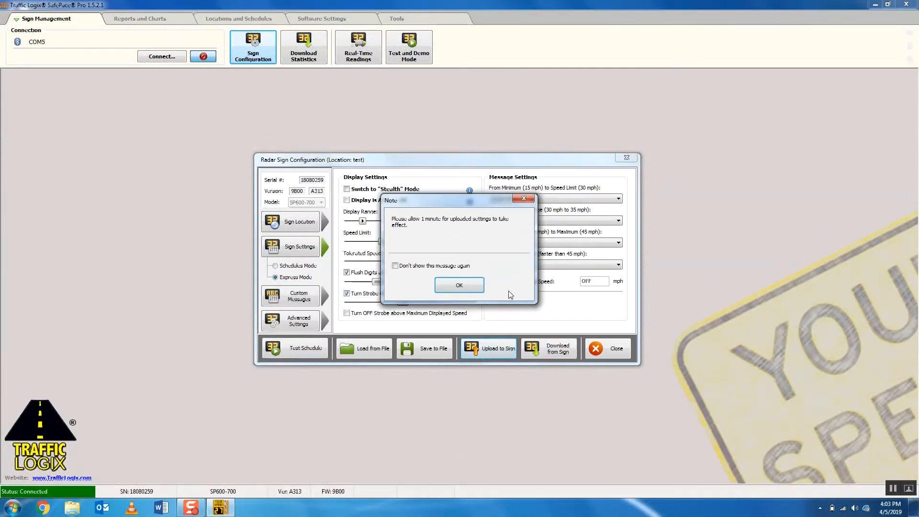
left_click(459, 286)
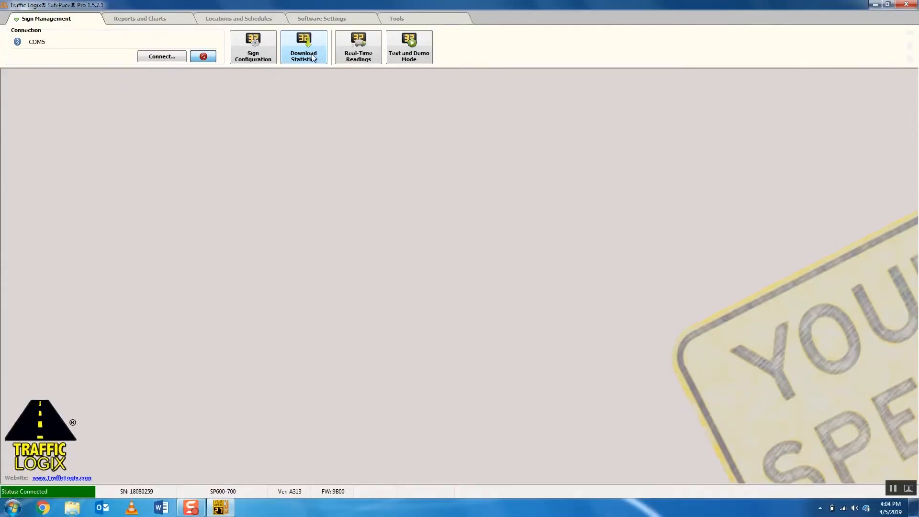
Step: Download the traffic statistics for location "test" and erase them from the sign, closing the download dialog at the end
left_click(314, 59)
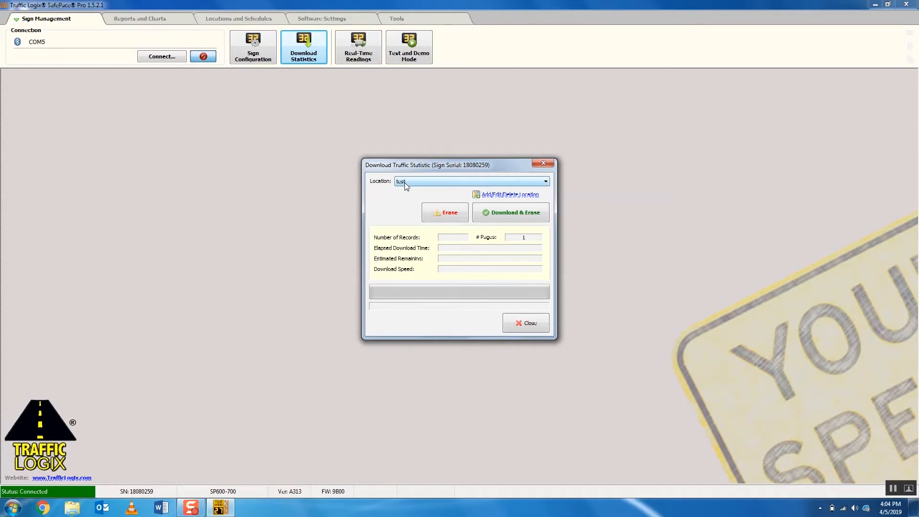
left_click(528, 220)
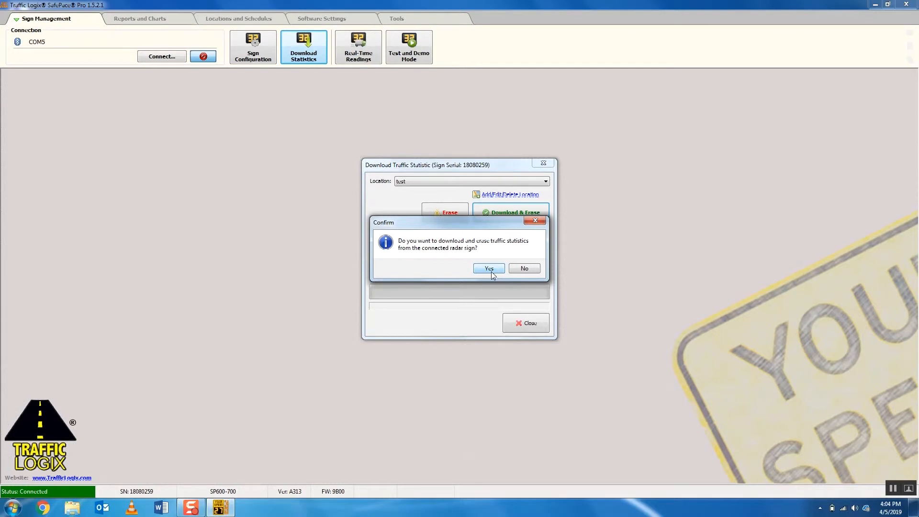
left_click(489, 268)
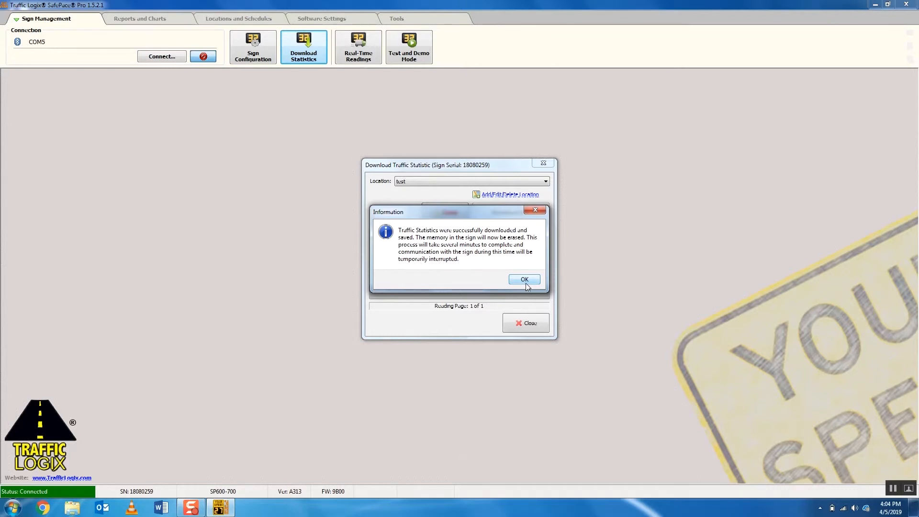
left_click(524, 280)
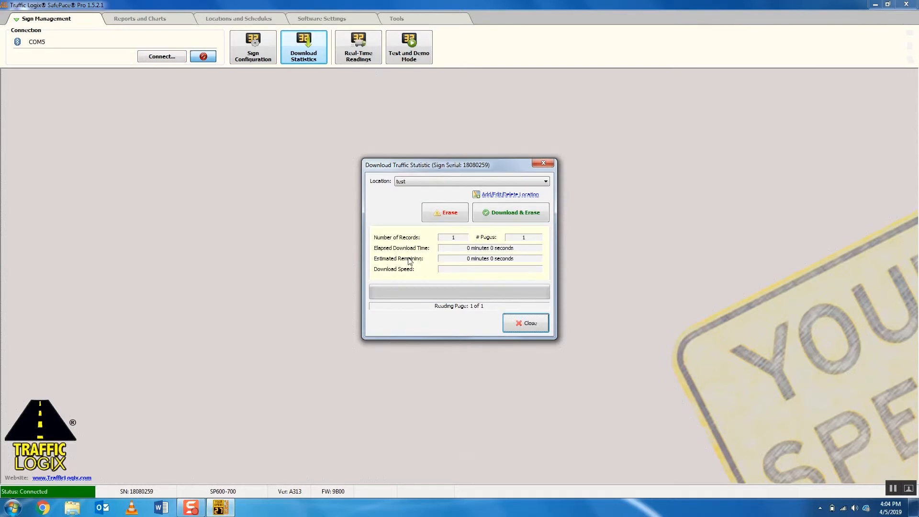
left_click(525, 326)
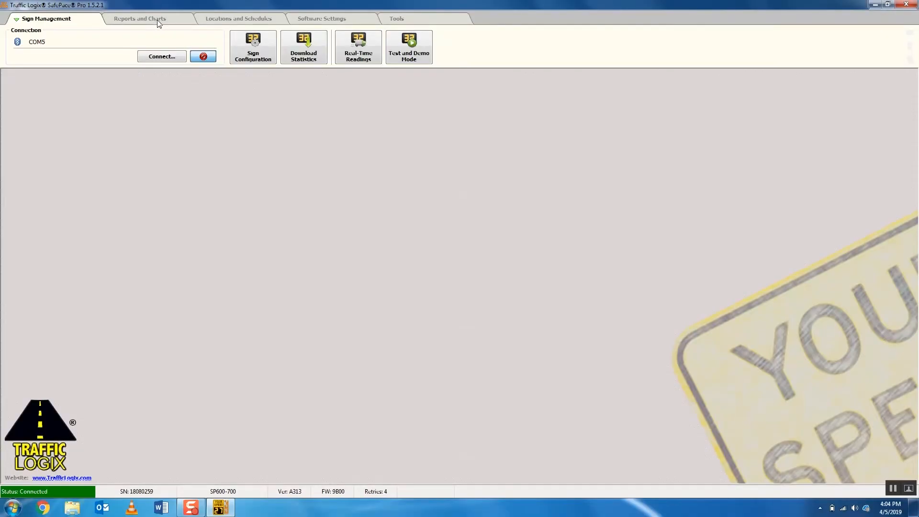
Step: Build a weekly Average Speed report for location "test" covering the week 4/1/2019 to 4/7/2019
left_click(157, 19)
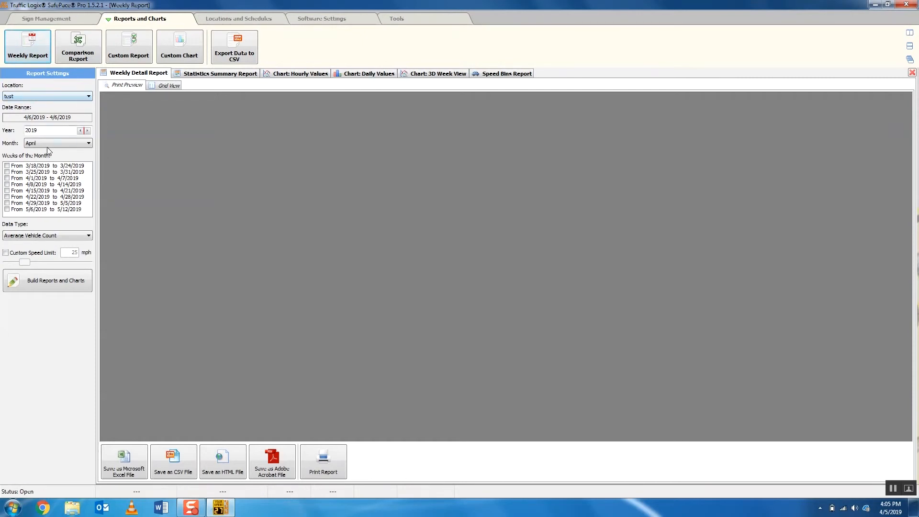
left_click(7, 179)
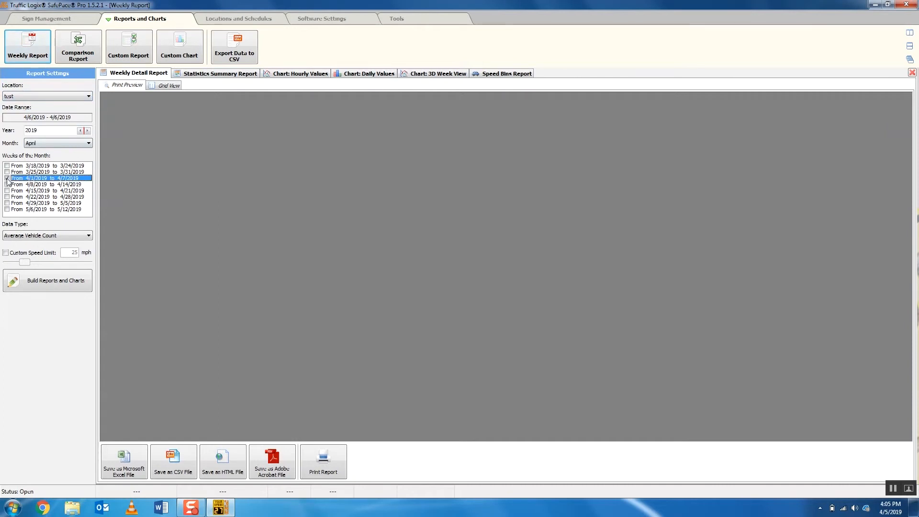
left_click(88, 237)
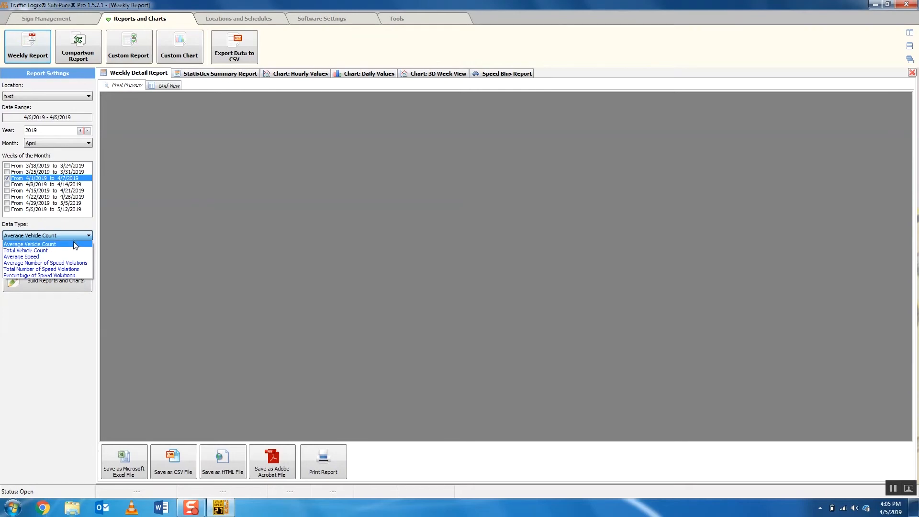
left_click(55, 256)
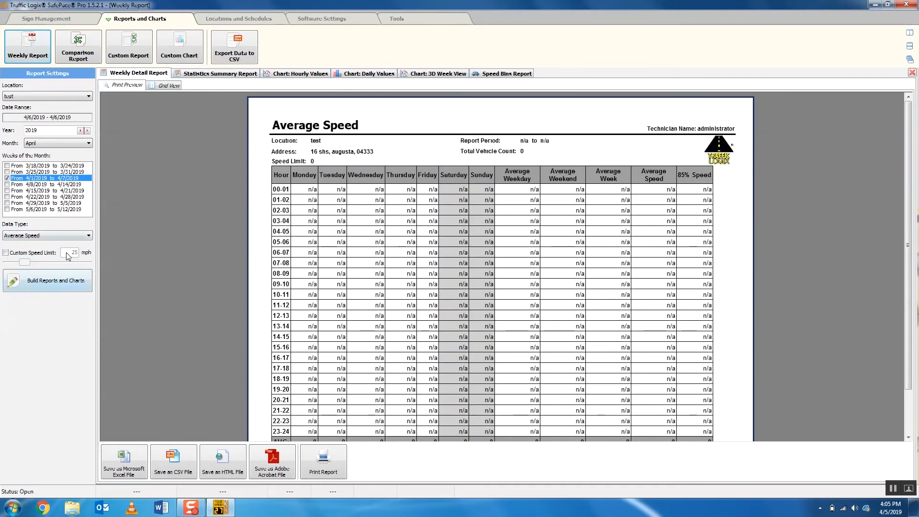
left_click(62, 281)
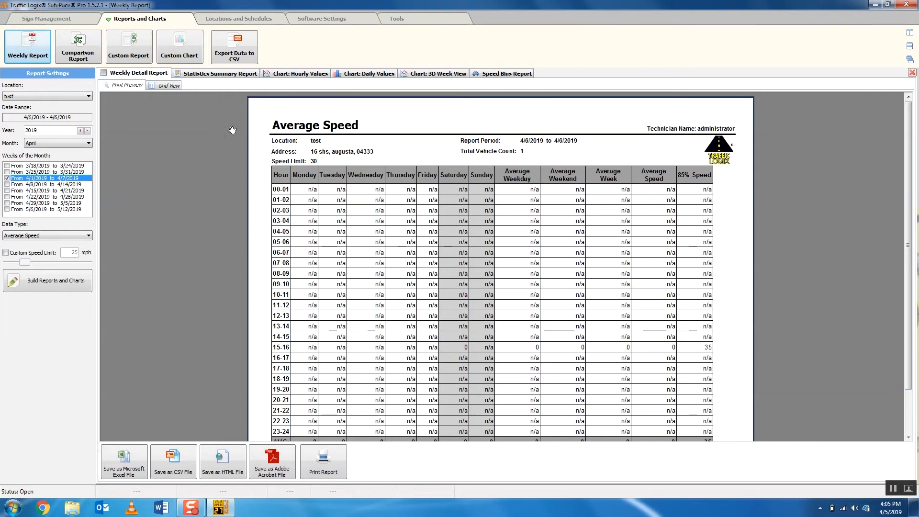
Step: Return to sign management and disconnect from the radar sign
left_click(73, 20)
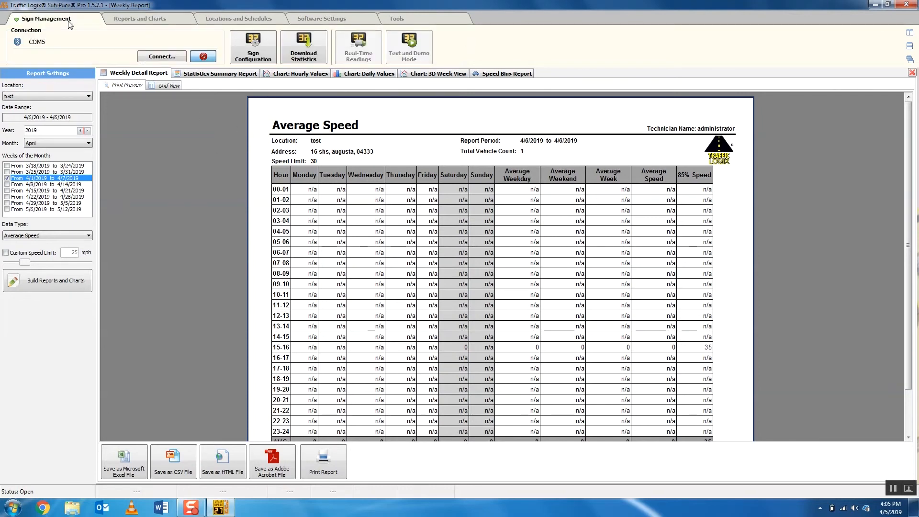
left_click(203, 57)
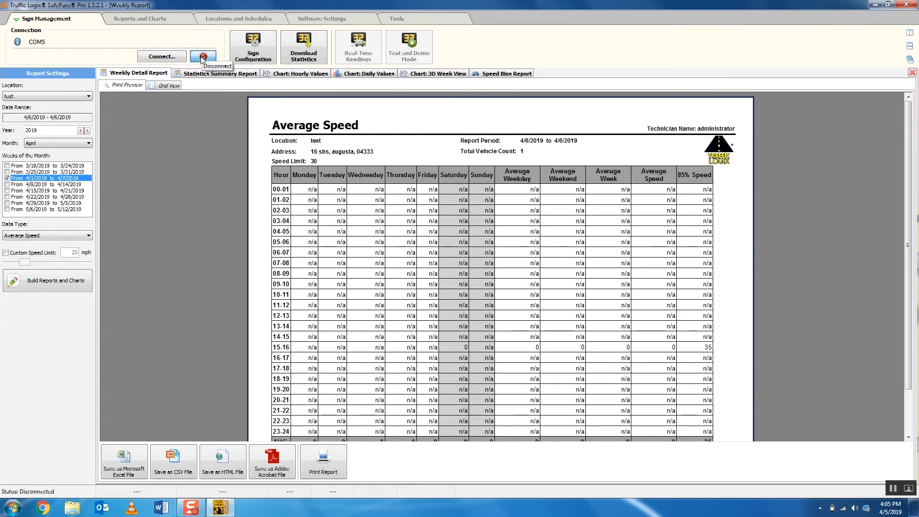